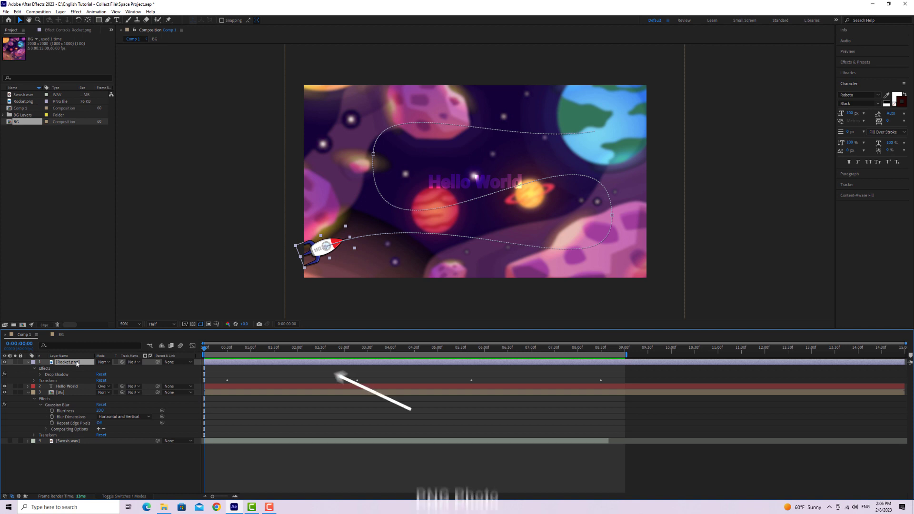
Inspect the Rocket.png layer's effects and the font family and style of the Hello World text layer.
left_click(74, 369)
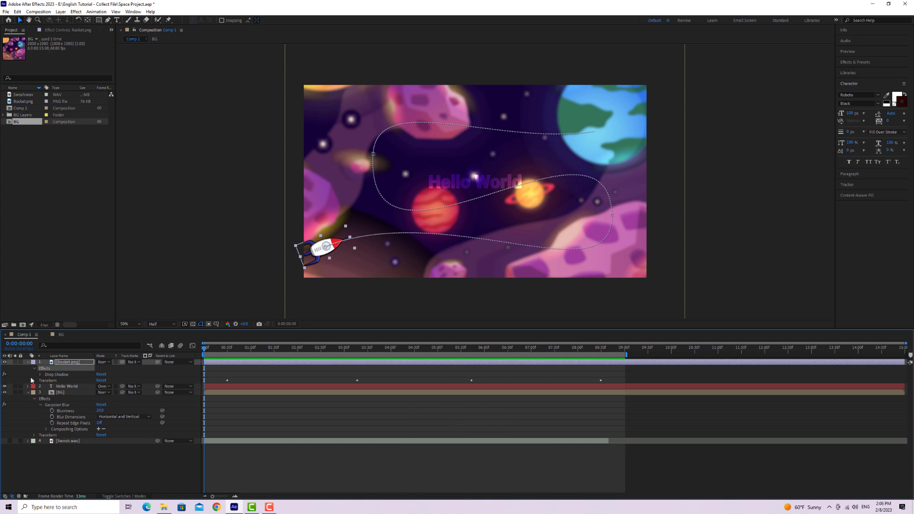
left_click(82, 388)
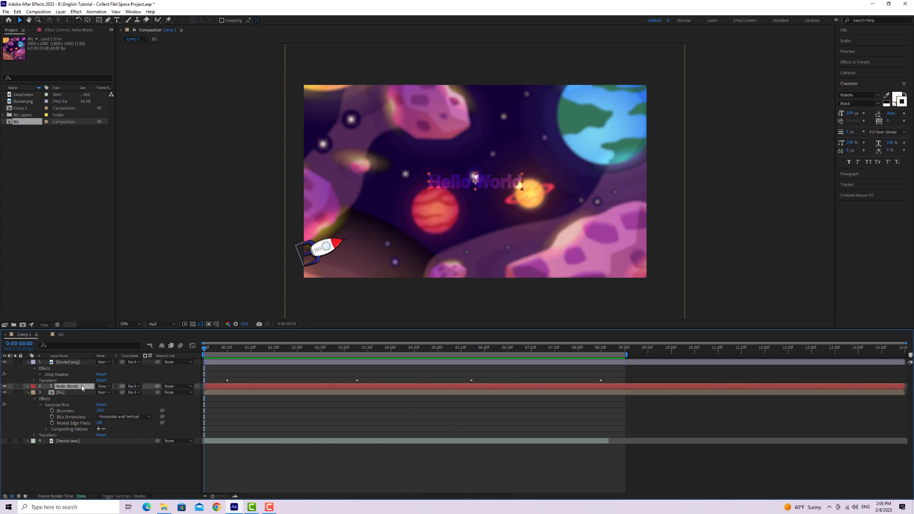
double_click(492, 184)
left_click(492, 182)
left_click(878, 94)
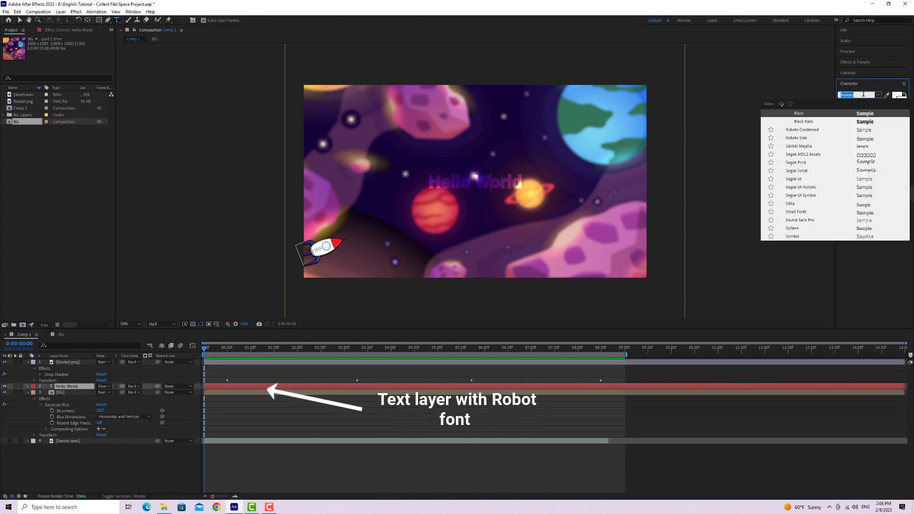
left_click(879, 95)
left_click(868, 103)
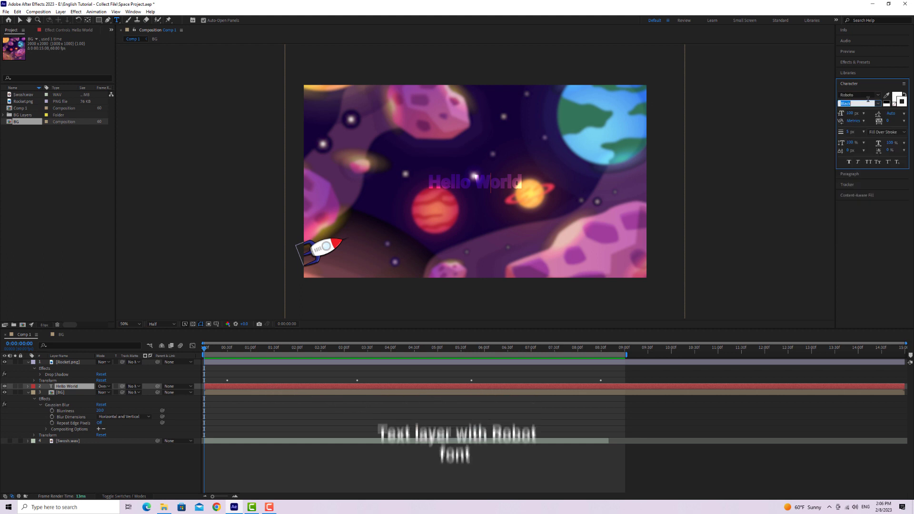
Compare the BG layer with its Gaussian Blur effect switched off and on.
left_click(70, 393)
left_click(67, 405)
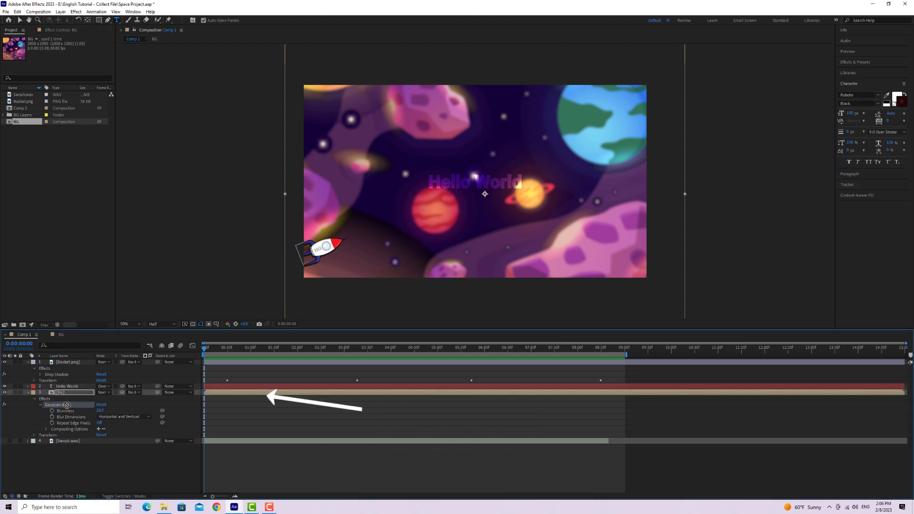
left_click(5, 404)
left_click(4, 404)
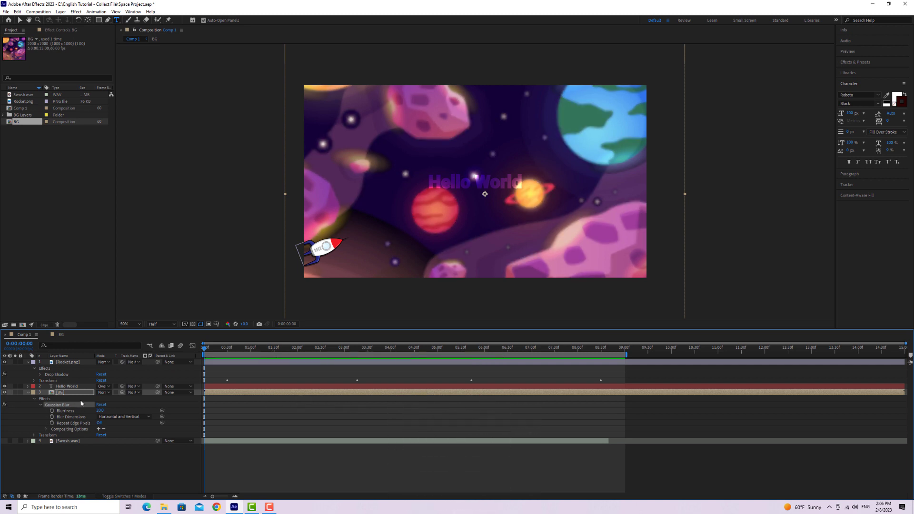
Open the BG pre-composition and toggle the visibility of Layer 3, Layer 4 and Layer 5 to identify their contents.
left_click(78, 393)
double_click(79, 393)
left_click_drag(57, 400, 55, 365)
key("F2")
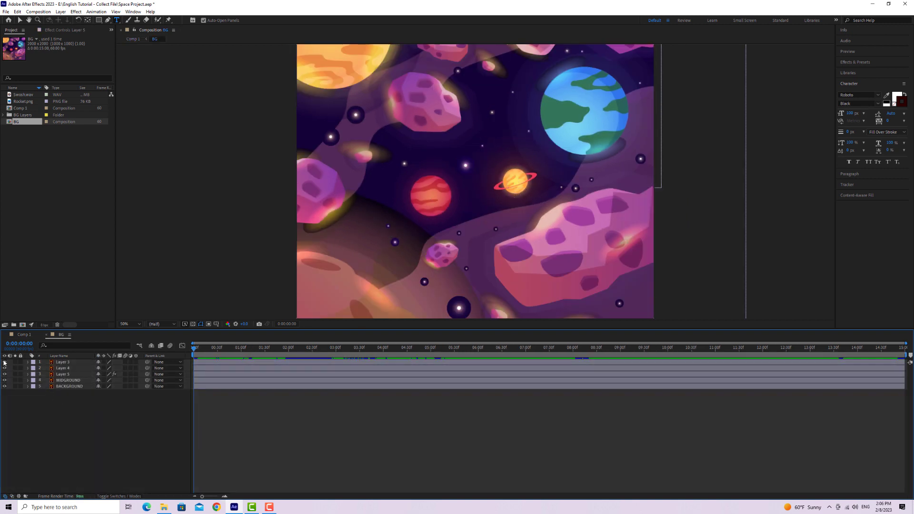
left_click(4, 362)
left_click(5, 368)
left_click(5, 375)
left_click(4, 375)
left_click(5, 368)
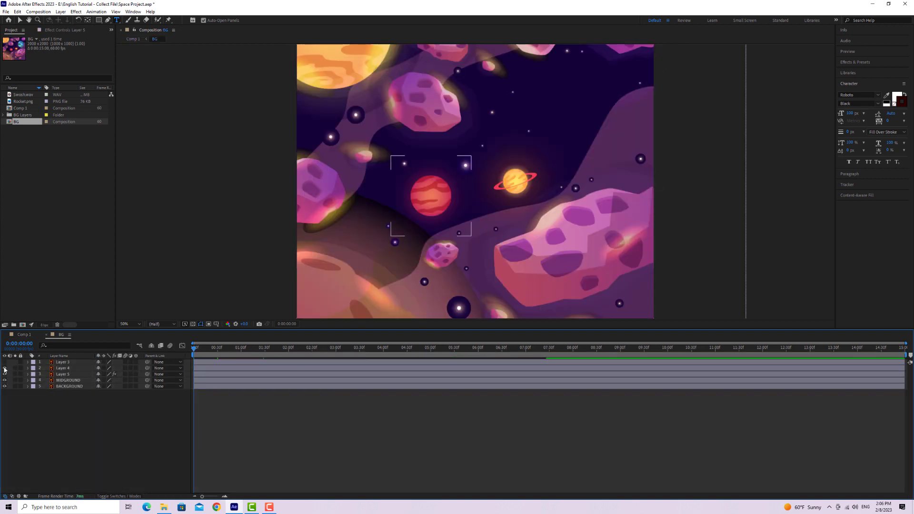
left_click(5, 361)
Examine the Glow effect settings on Layer 5 of the BG composition, then return to Comp 1.
left_click(62, 374)
left_click(28, 375)
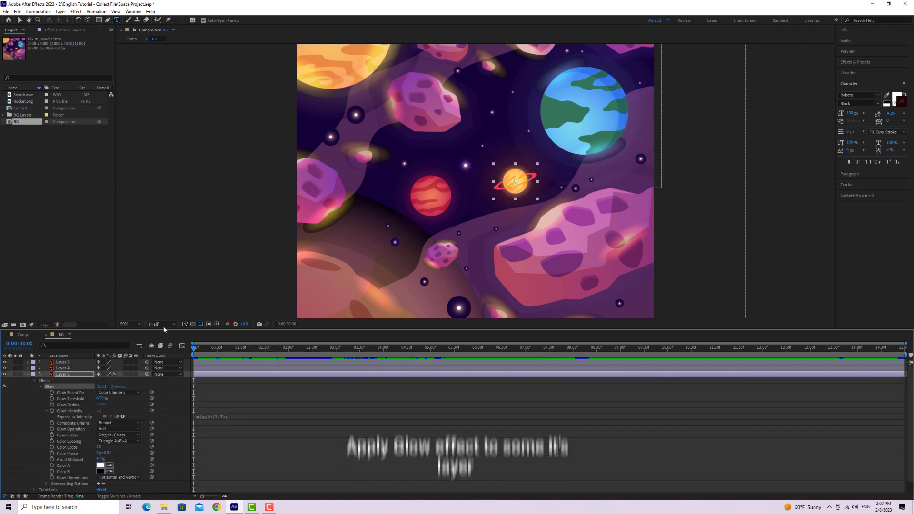
left_click(28, 374)
left_click(24, 335)
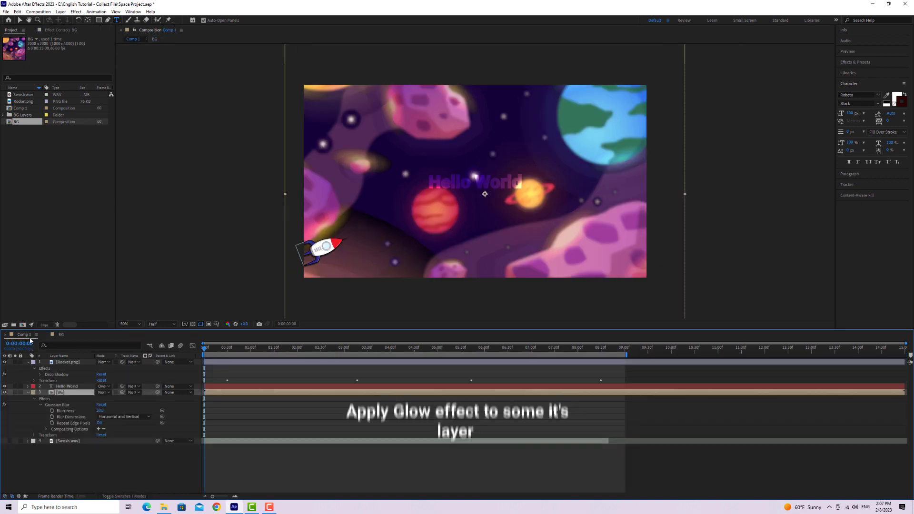
key("v")
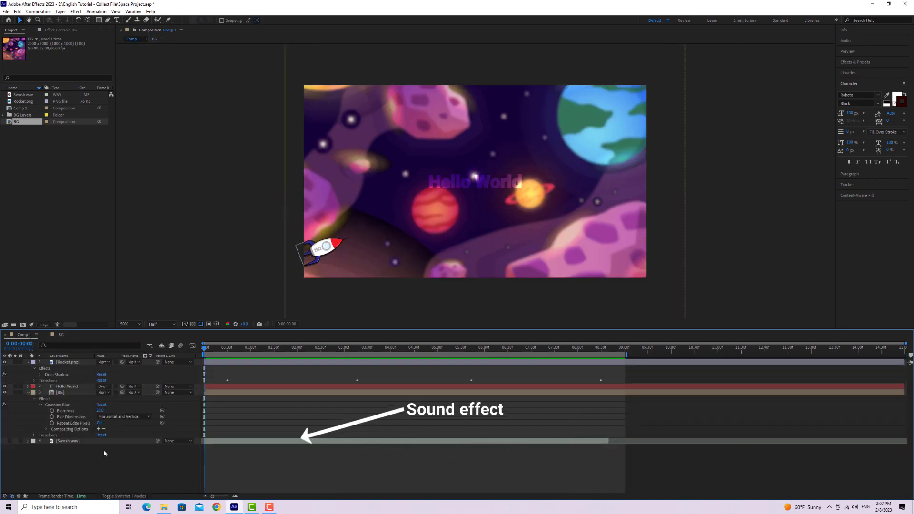
Add Comp 1 to the render queue and set its output to the H.264 file Comp 1 on the Desktop.
left_click(38, 11)
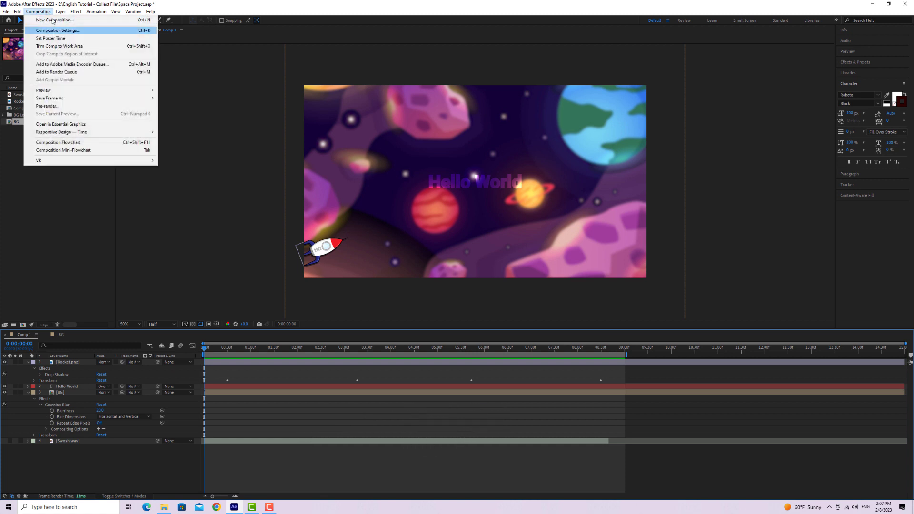
left_click(95, 72)
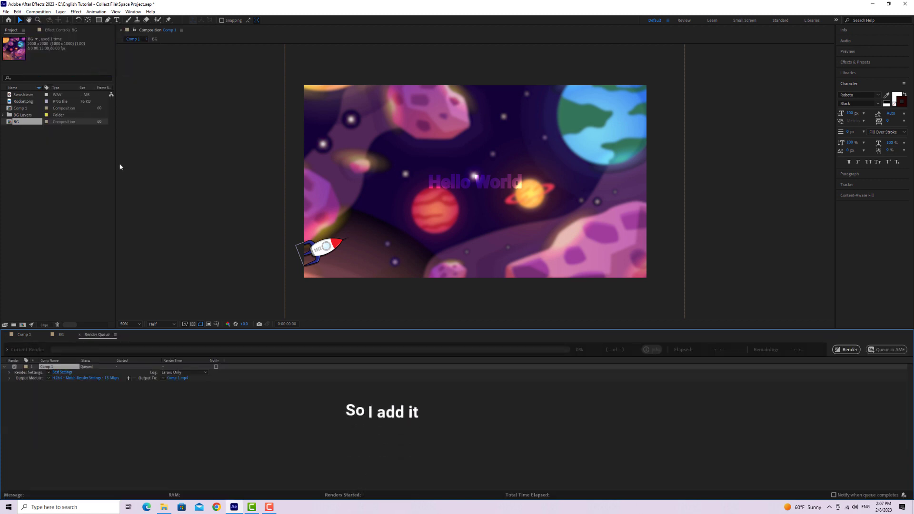
left_click(178, 378)
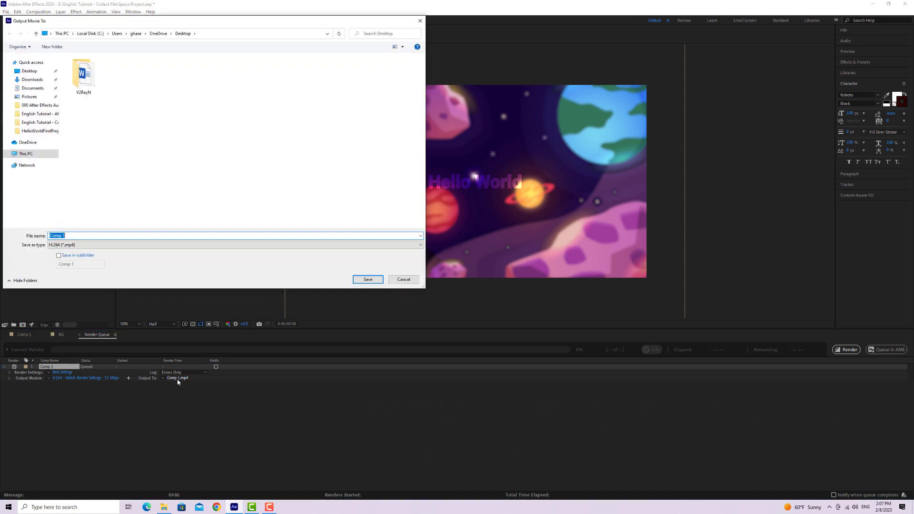
left_click(368, 280)
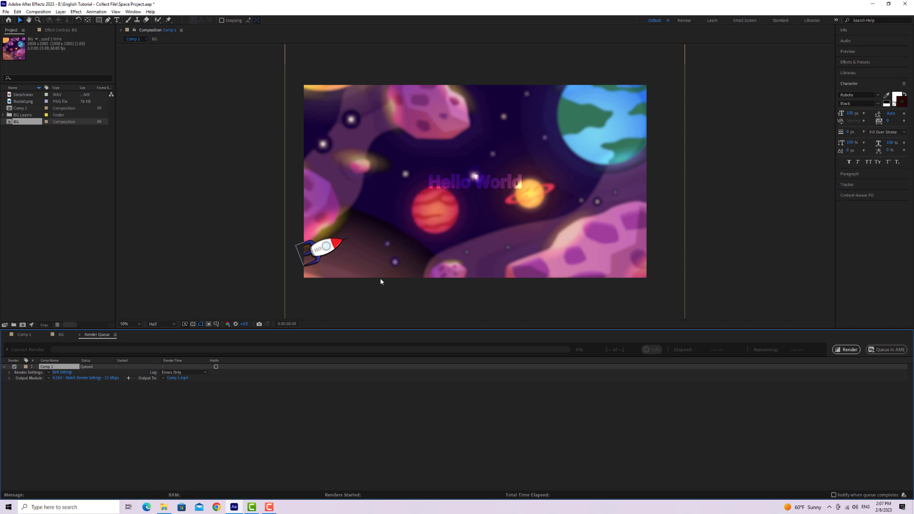
Start Collect Files for the project from Comp 1 and save the project first.
left_click(22, 335)
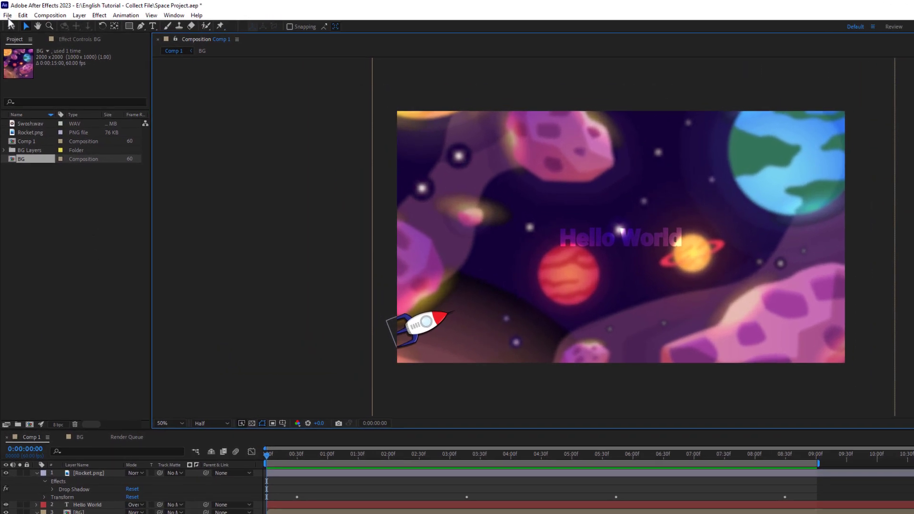
left_click(6, 12)
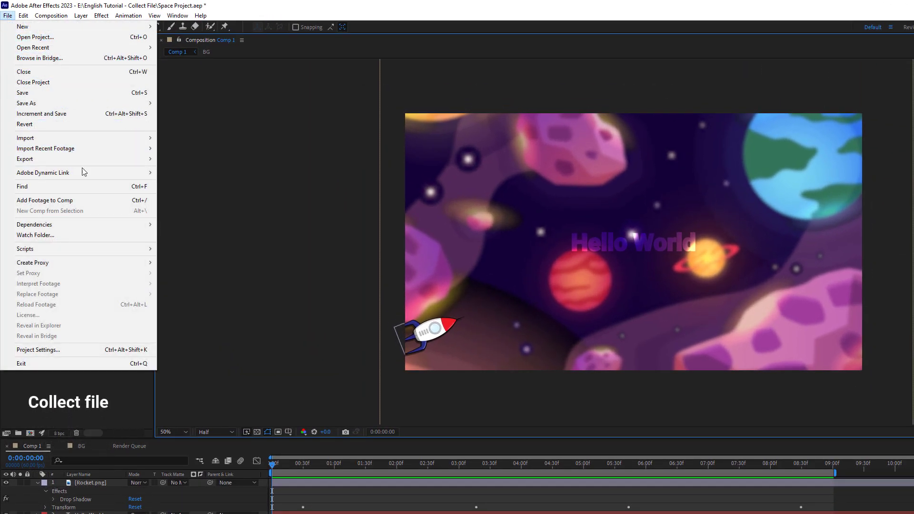
mouse_move(93, 227)
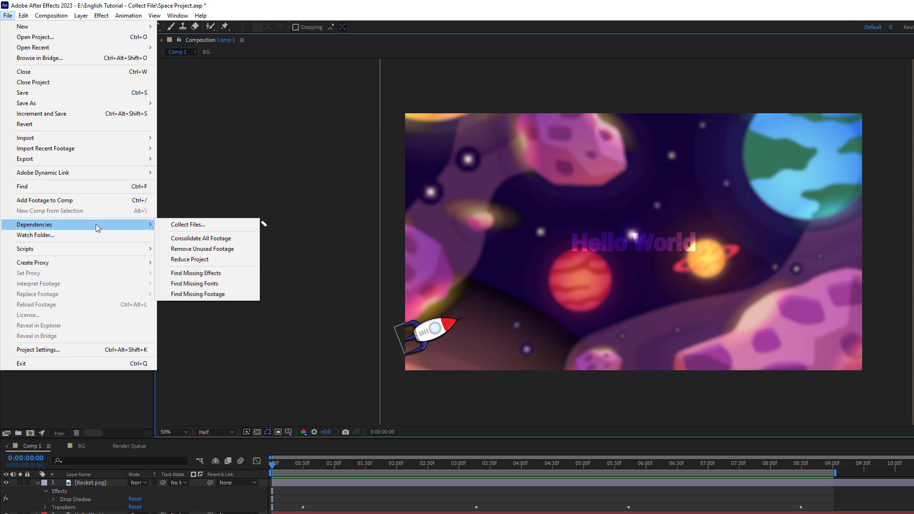
left_click(226, 228)
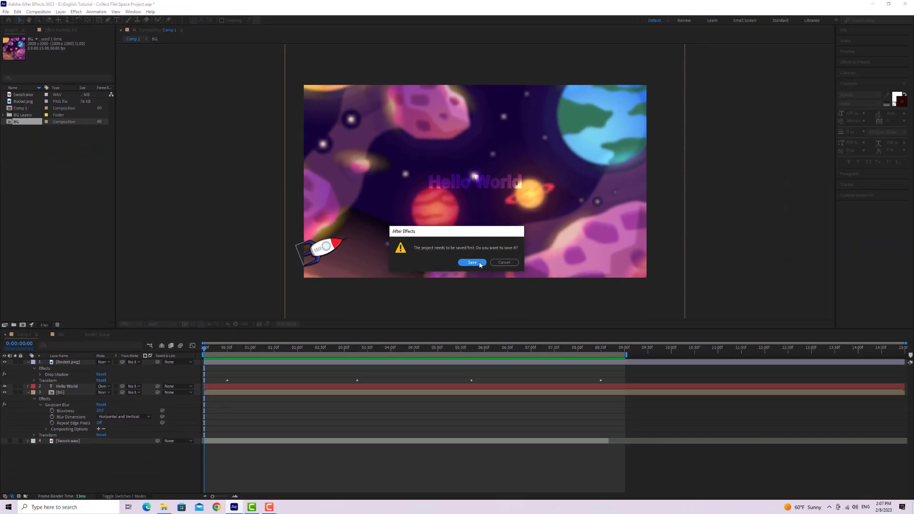
left_click(639, 351)
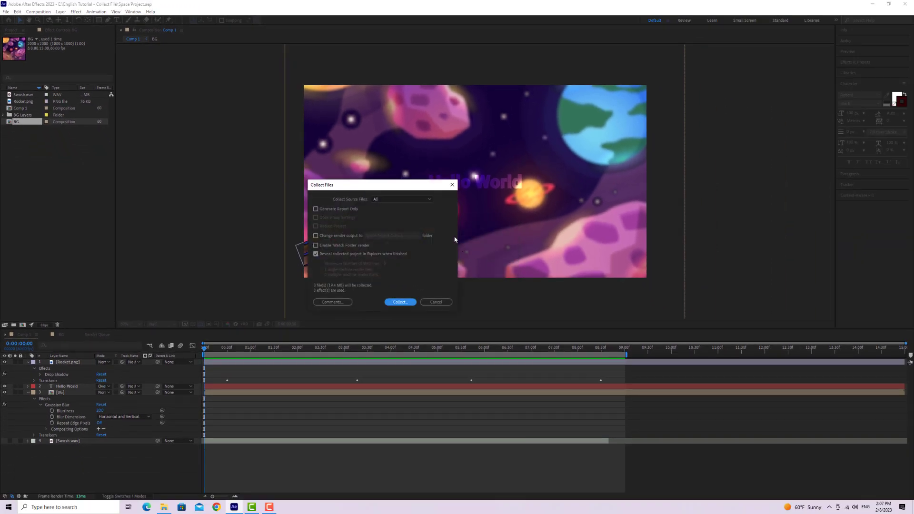
Collect the source files with the All option into the Space Project folder on the Desktop.
left_click(425, 199)
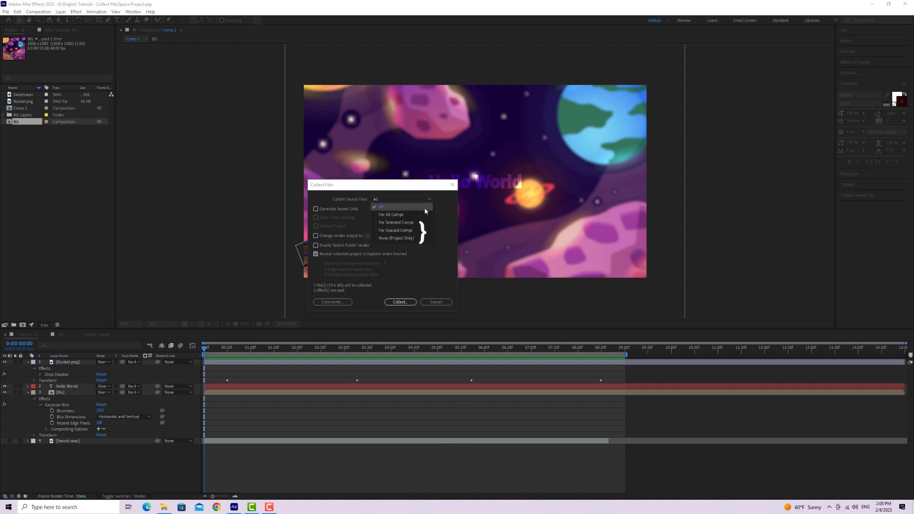
left_click(426, 210)
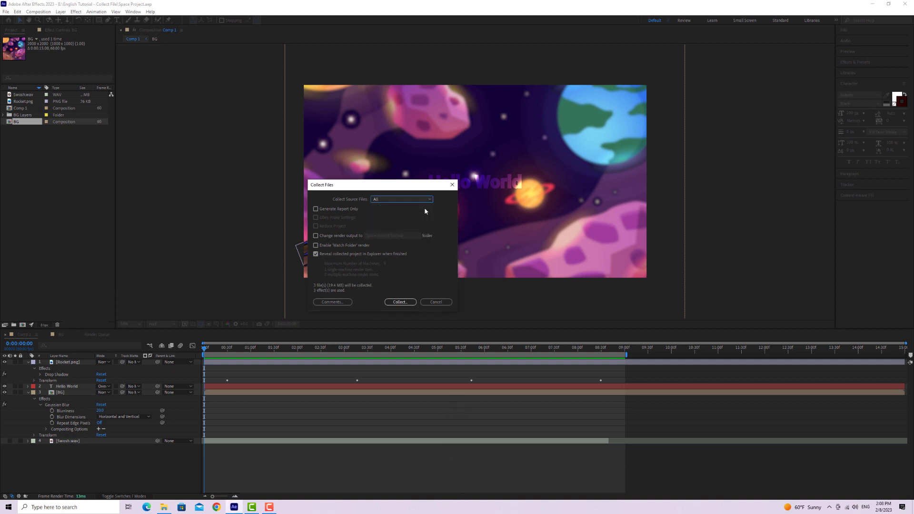
left_click(414, 305)
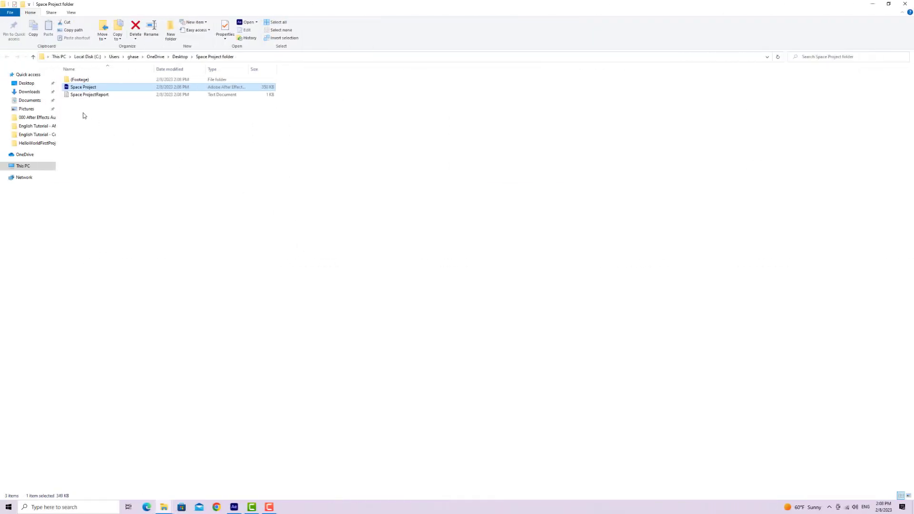
Examine the collected Space Project folder and its (Footage) subfolder, and view the Rocket image.
left_click(95, 104)
left_click(115, 89)
left_click(107, 112)
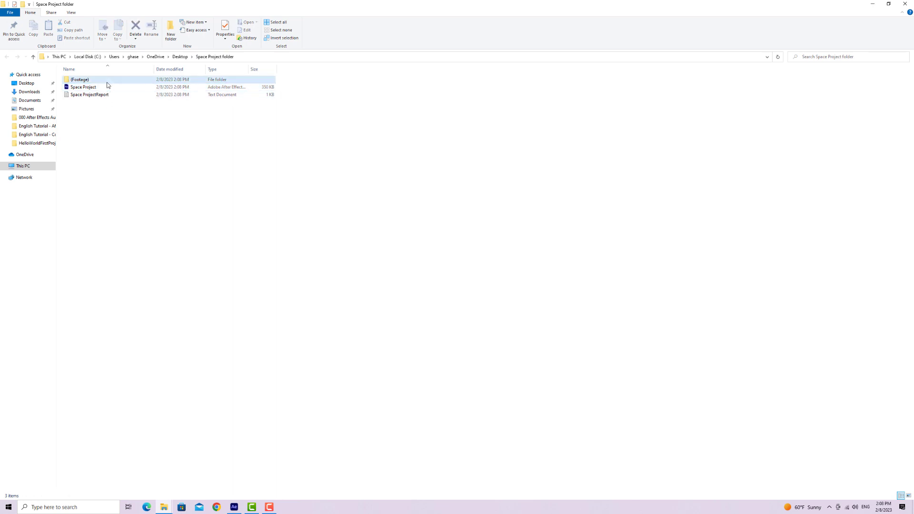
double_click(107, 81)
left_click(112, 94)
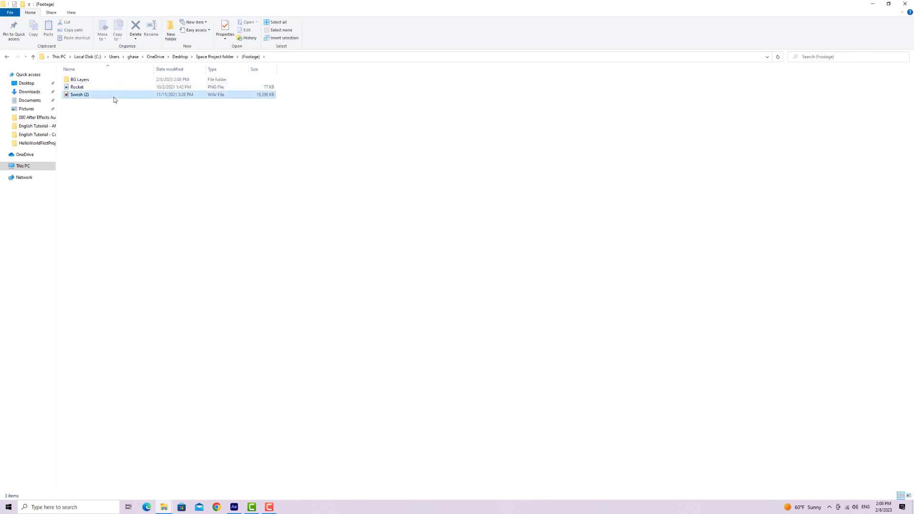
double_click(118, 89)
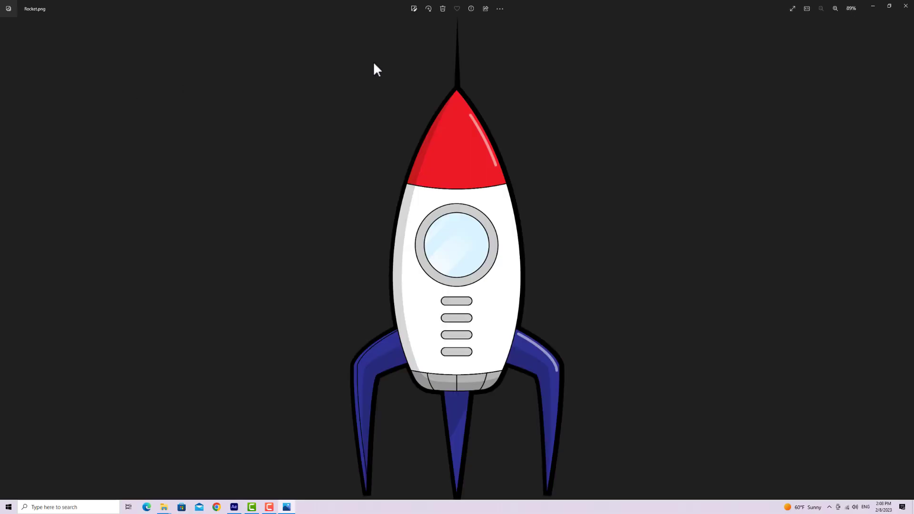
left_click(905, 7)
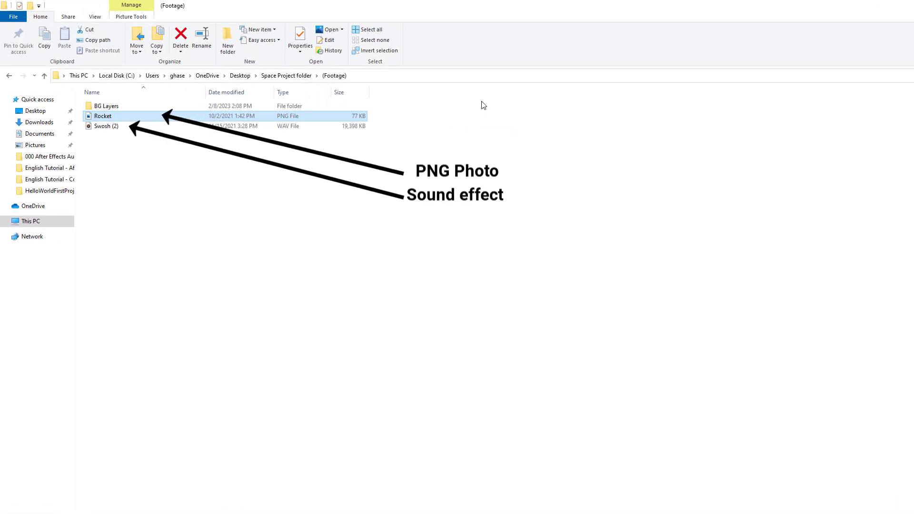
Open the BG file from the BG Layers folder in Illustrator and toggle its layers' visibility.
left_click(186, 108)
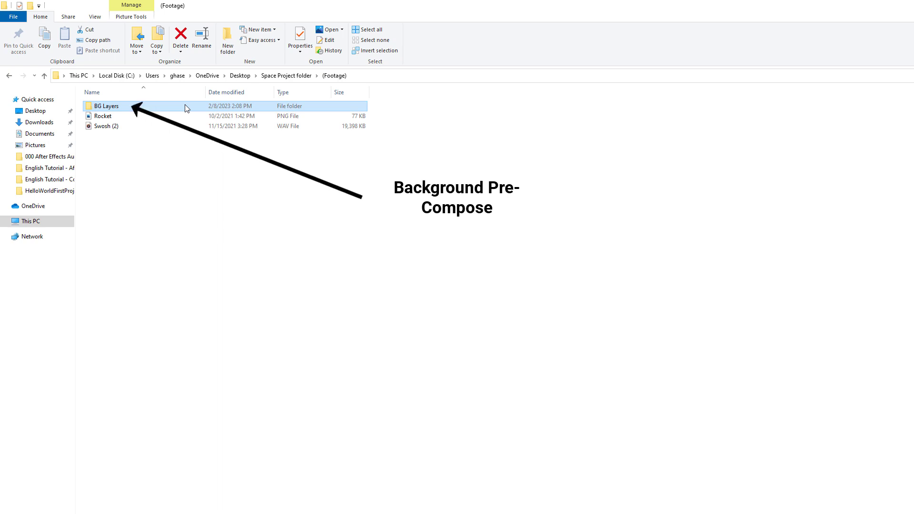
double_click(186, 107)
double_click(186, 106)
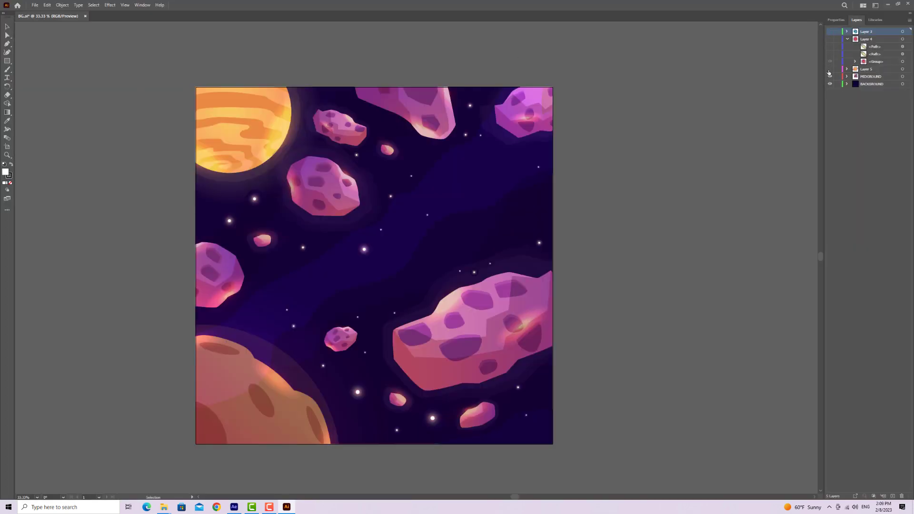
left_click_drag(829, 71, 830, 40)
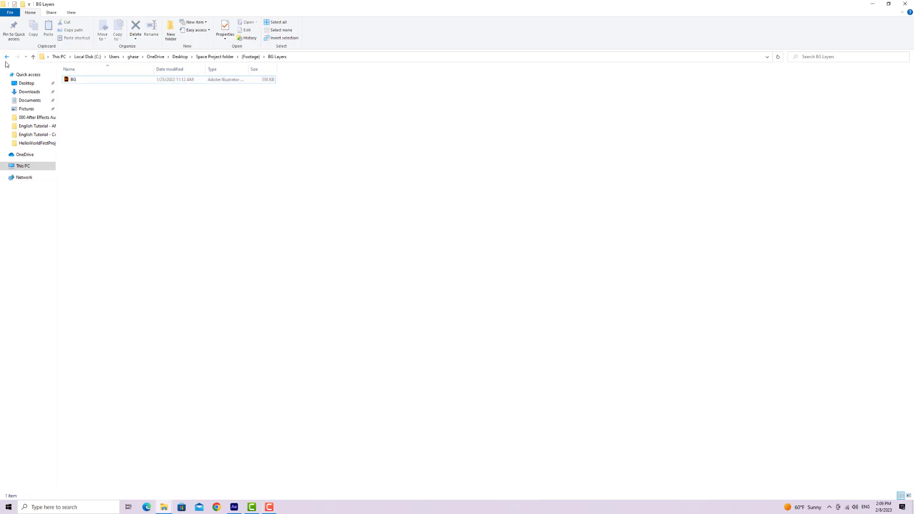
Open the Space ProjectReport text file in the Space Project folder and highlight the project name and Comp 1.
left_click(7, 57)
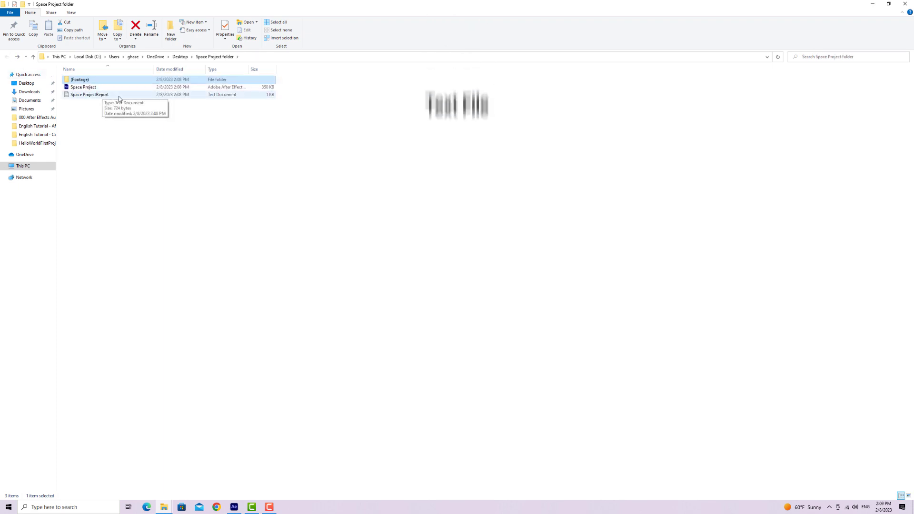
left_click(119, 98)
double_click(119, 97)
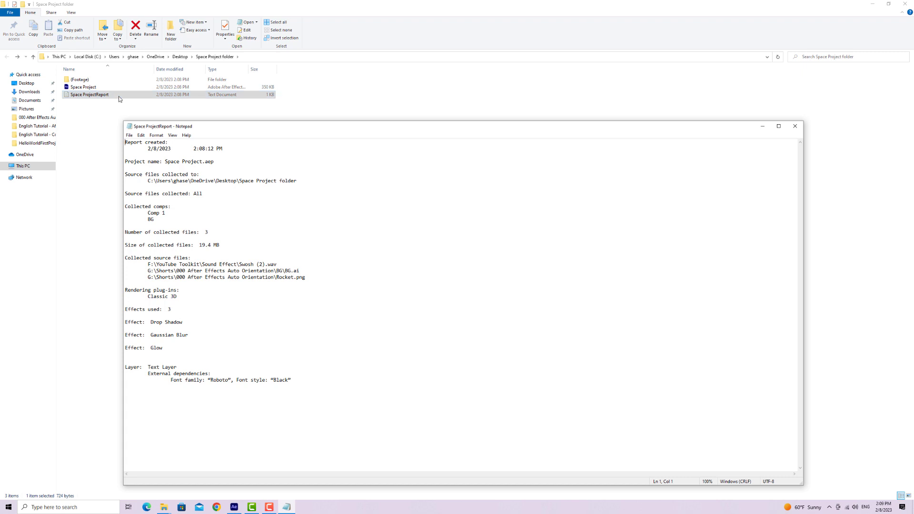
left_click_drag(165, 162, 216, 164)
left_click_drag(165, 213, 146, 213)
Check the BG and Comp 1 compositions in After Effects against the report, and highlight its collected source file paths.
left_click(234, 507)
left_click(58, 335)
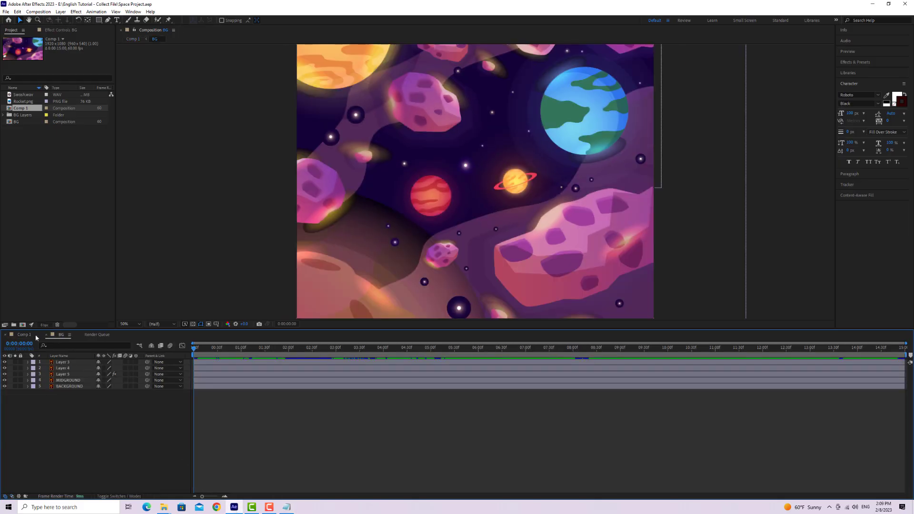
left_click(28, 336)
left_click(237, 505)
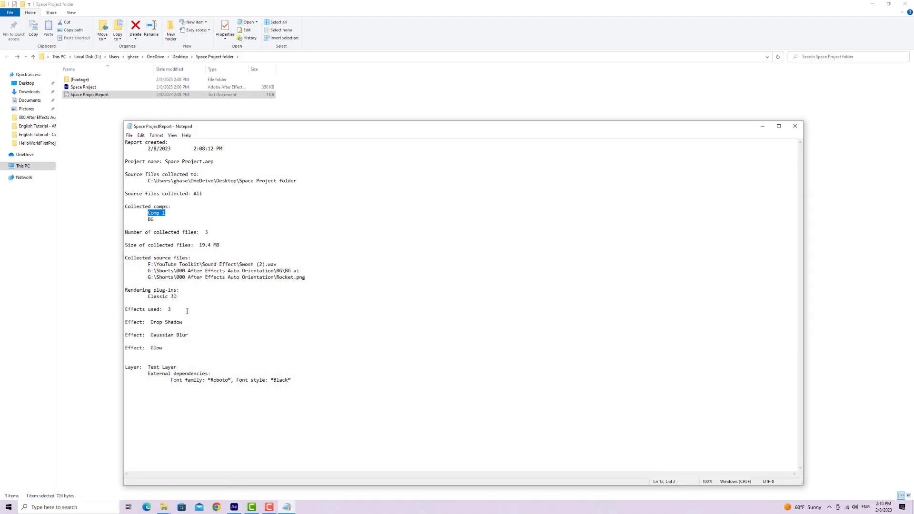
left_click_drag(148, 264, 306, 280)
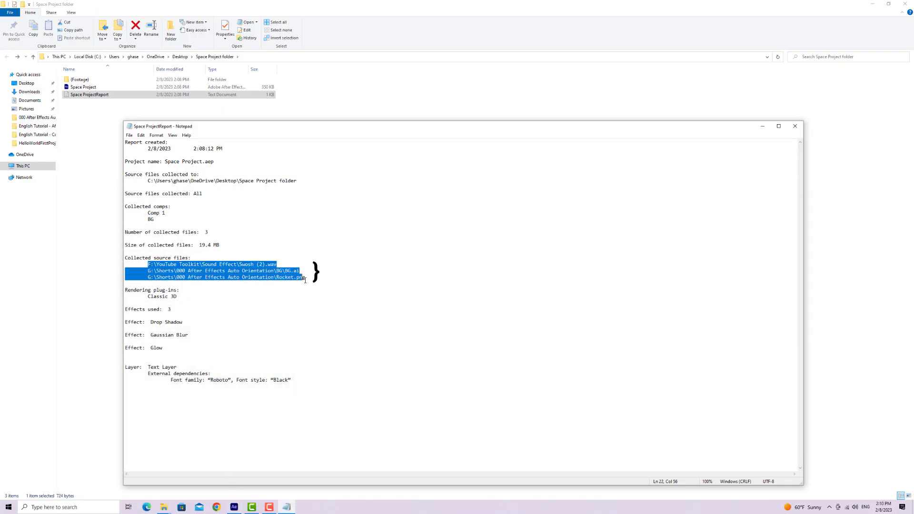
Highlight the used effects, the text layer and its font family and style in the report, and close the report.
double_click(136, 309)
left_click_drag(171, 309, 167, 311)
left_click_drag(166, 351, 119, 326)
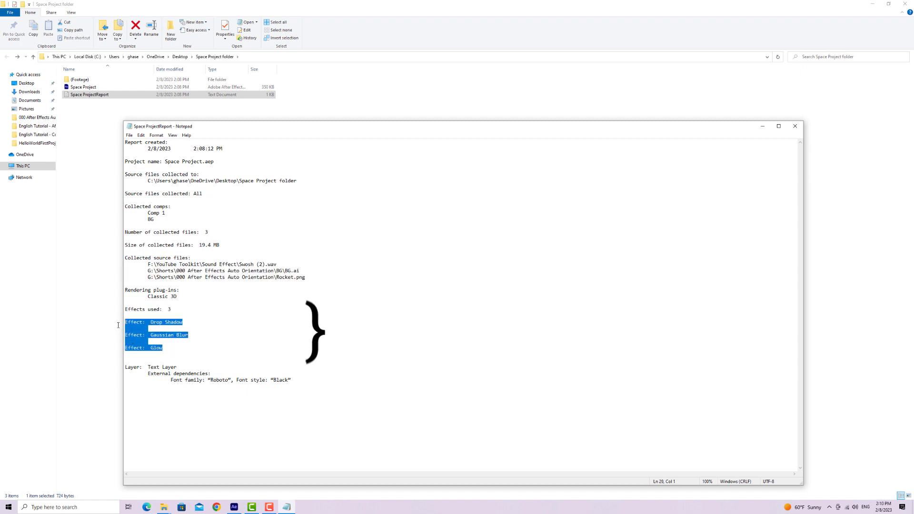
left_click_drag(176, 367, 123, 370)
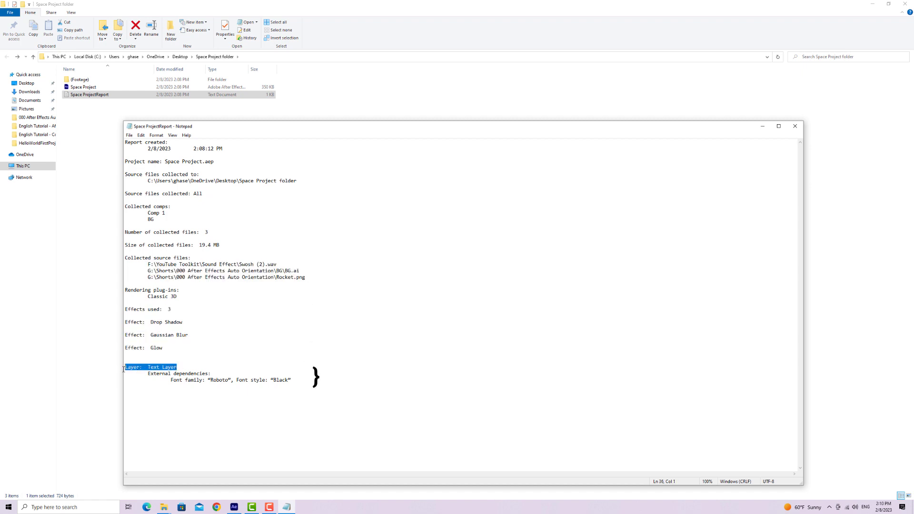
double_click(219, 379)
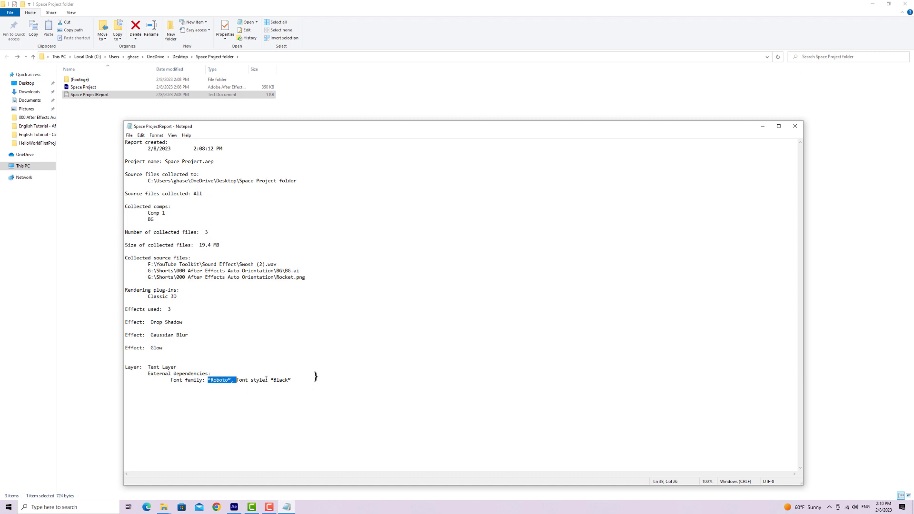
double_click(281, 380)
left_click(293, 410)
left_click(796, 127)
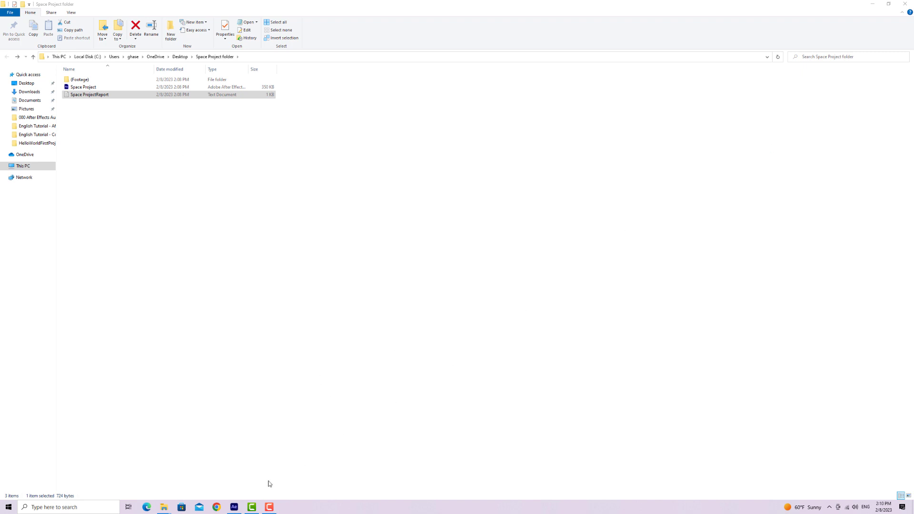
Switch to After Effects and open the Collect Files settings for the project.
left_click(234, 508)
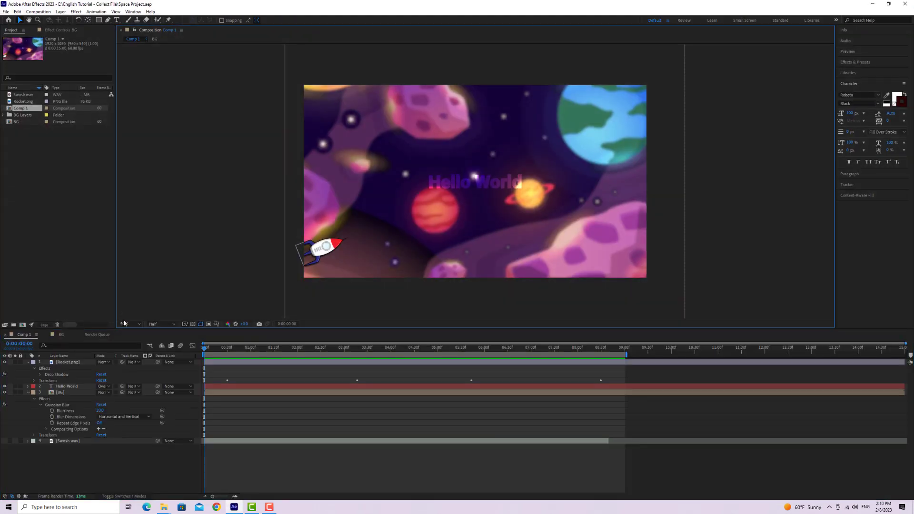
left_click(121, 314)
left_click(6, 12)
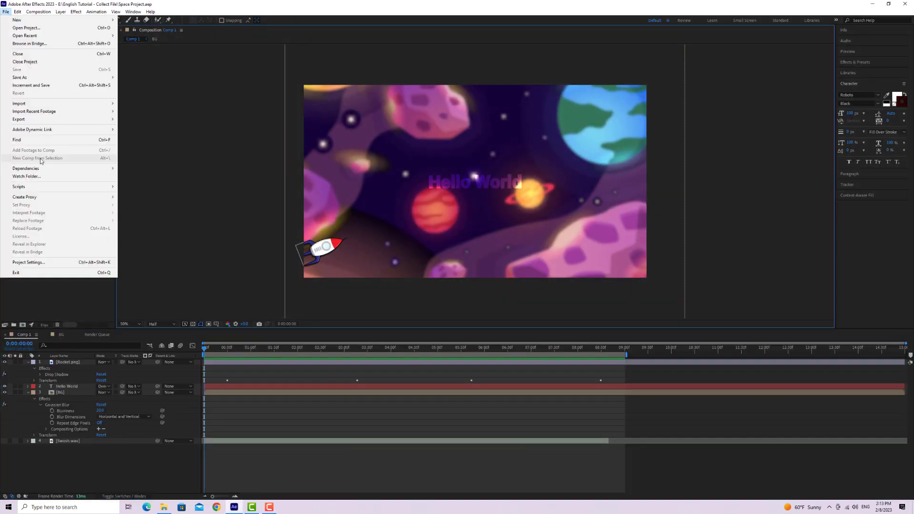
mouse_move(76, 170)
left_click(185, 172)
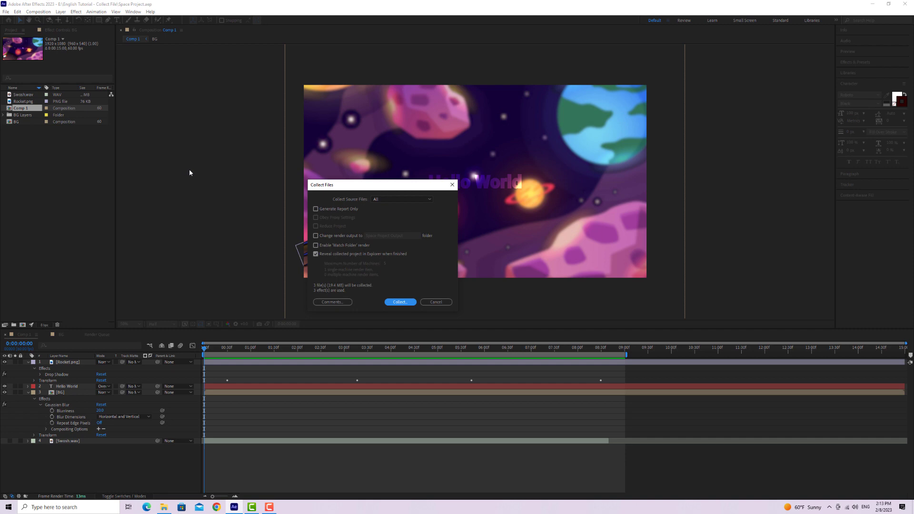
Try the source file options For Selected Comps, For Queued Comps and None (Project Only), and set Collect Source Files to For All Comps.
left_click(421, 200)
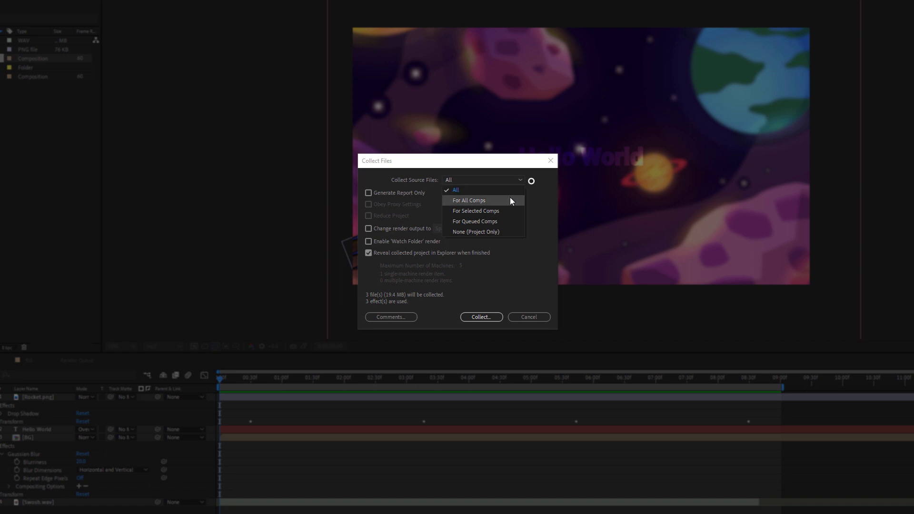
left_click(511, 198)
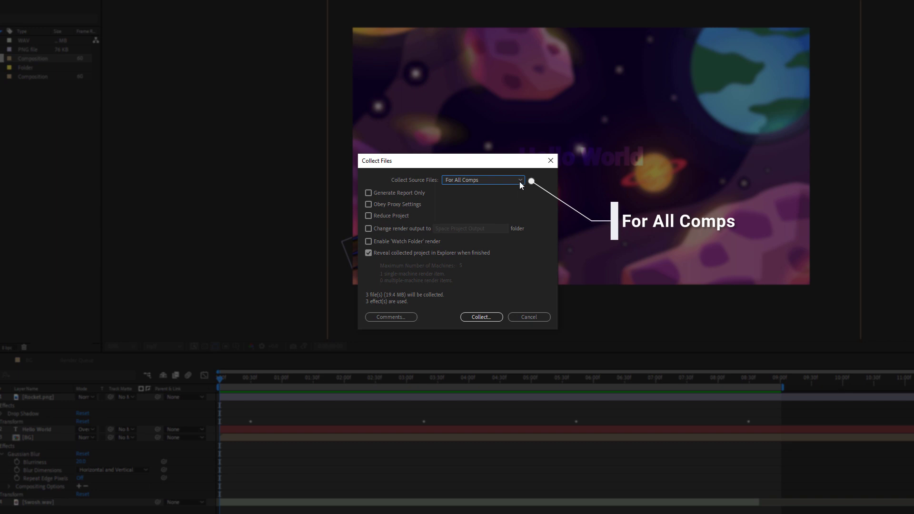
left_click(519, 180)
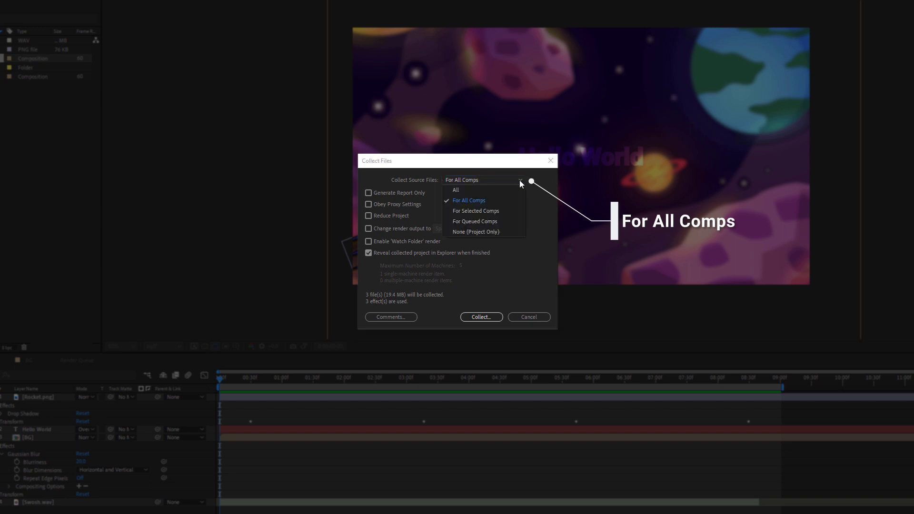
left_click(524, 210)
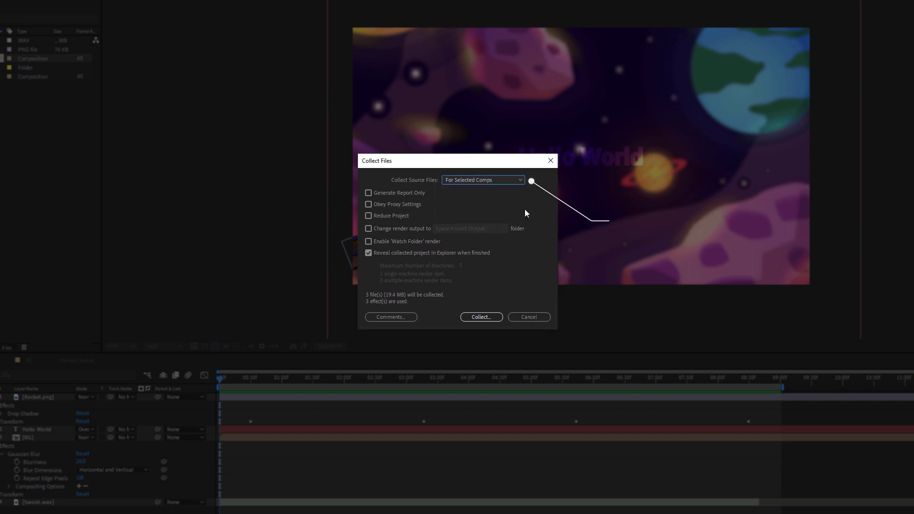
left_click(524, 180)
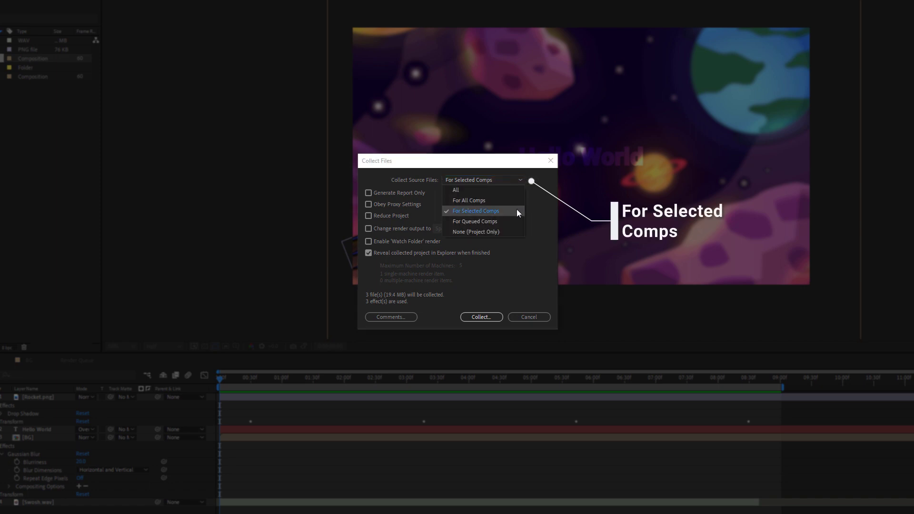
left_click(515, 220)
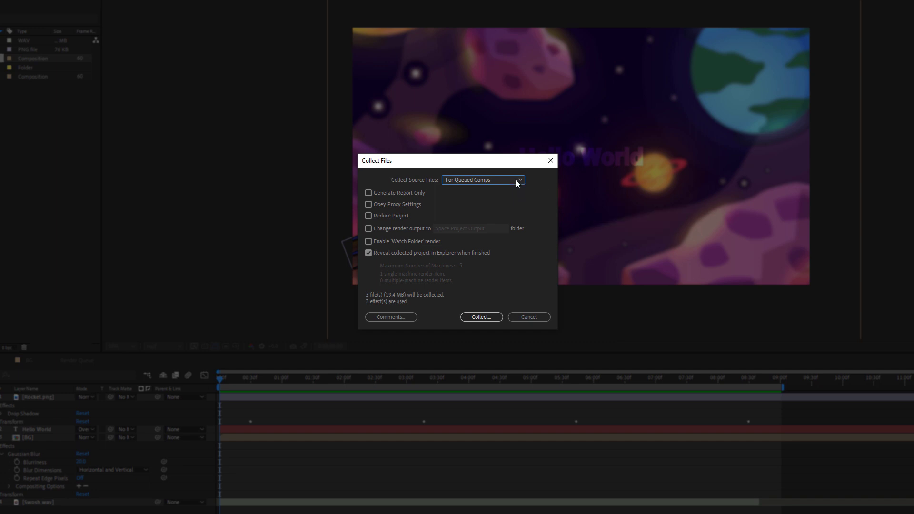
left_click(516, 179)
left_click(513, 232)
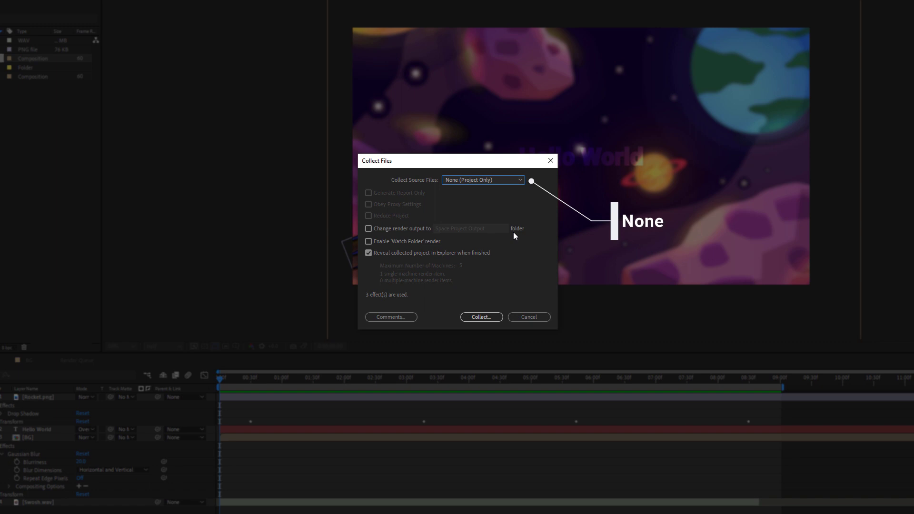
left_click(510, 179)
left_click(509, 190)
left_click(509, 198)
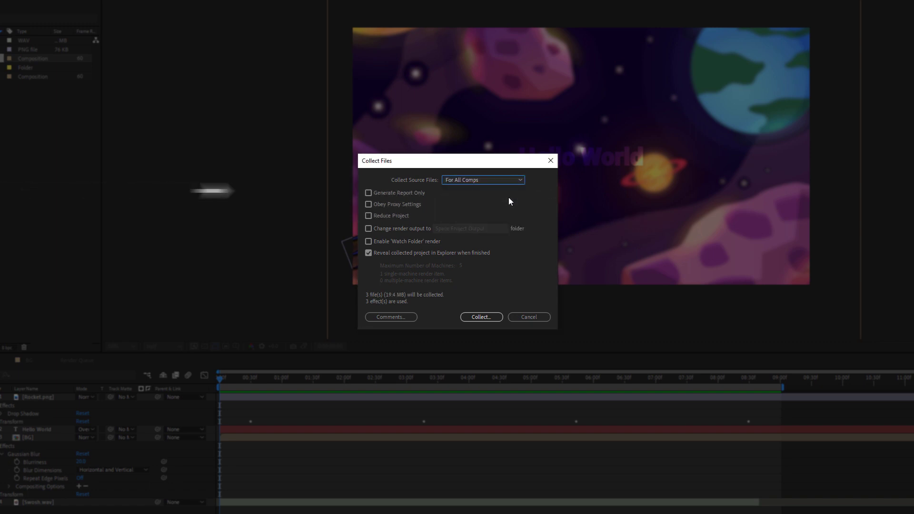
Turn Generate Report Only on and off again, and enable Reduce Project for the collection.
left_click(369, 193)
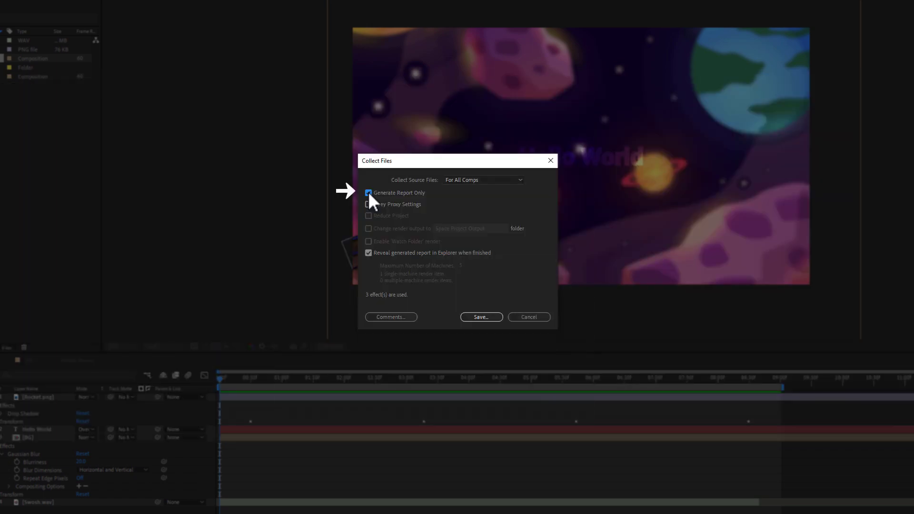
left_click(369, 193)
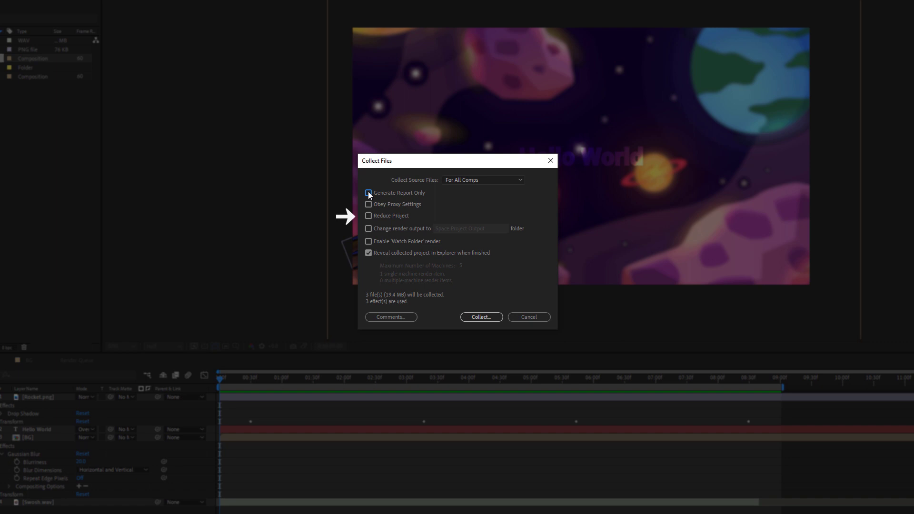
left_click(369, 216)
Enable changing the render output location and name its output folder Render.
left_click(369, 229)
left_click(498, 229)
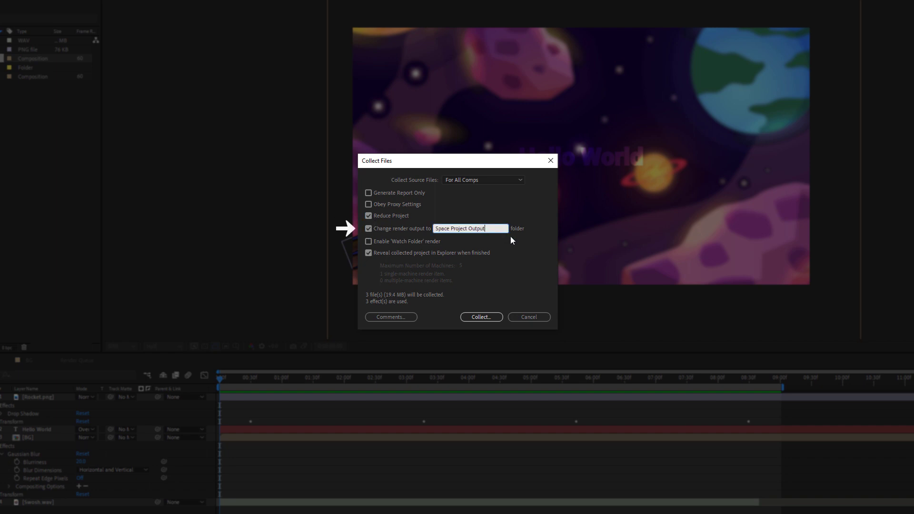
key("BackSpace")
key("BackSpace")
key("BackSpace")
key("BackSpace")
key("BackSpace")
key("BackSpace")
key("BackSpace")
key("BackSpace")
key("BackSpace")
key("BackSpace")
key("BackSpace")
key("BackSpace")
key("BackSpace")
key("BackSpace")
key("BackSpace")
key("BackSpace")
key("BackSpace")
key("BackSpace")
key("BackSpace")
key("BackSpace")
type("Render")
left_click(419, 307)
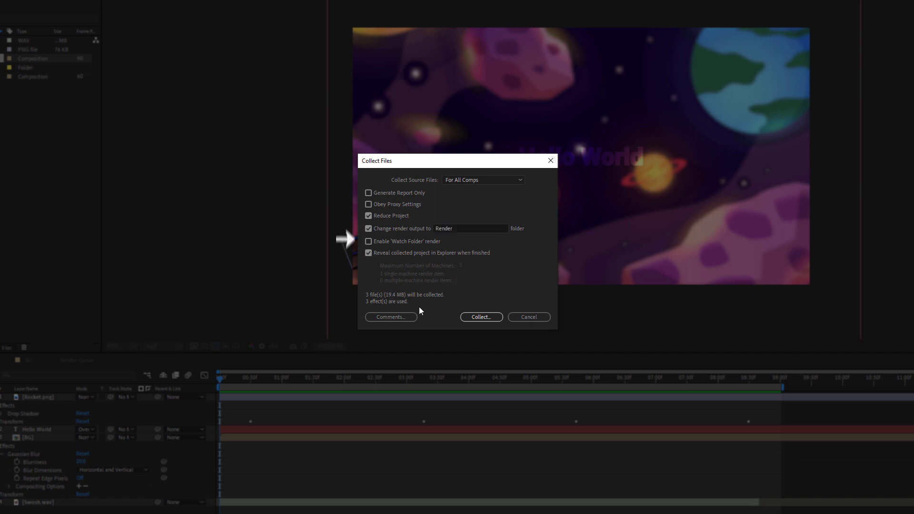
Add the comment "This is Test" and collect the files into "Space Project folder" on the Desktop.
left_click(410, 318)
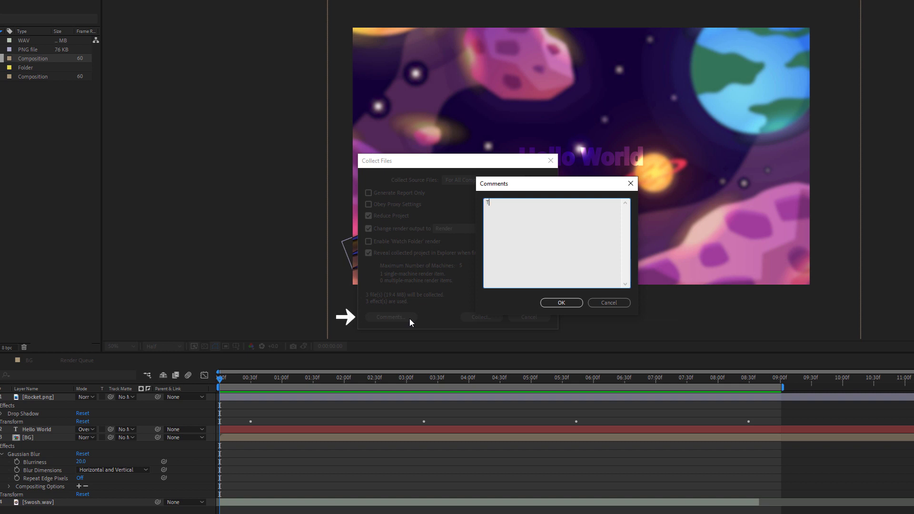
type("This is a test")
left_click(561, 303)
left_click(495, 319)
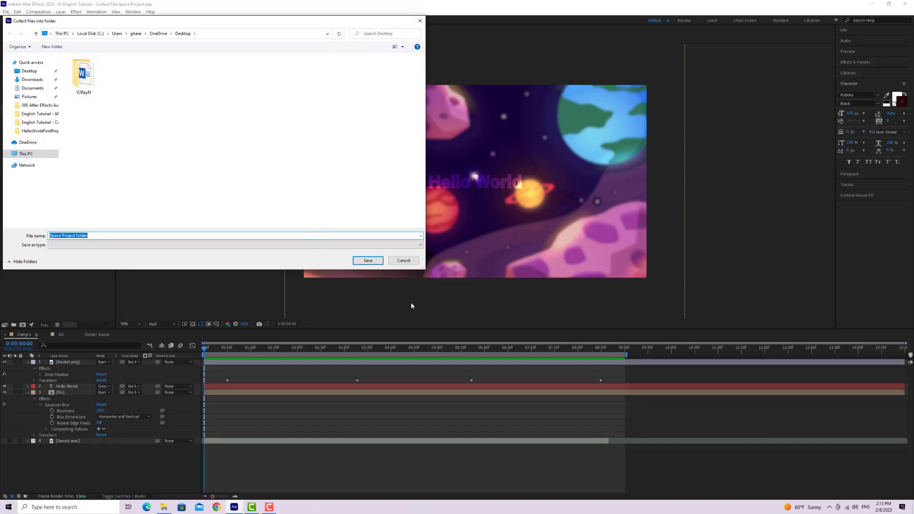
left_click(376, 261)
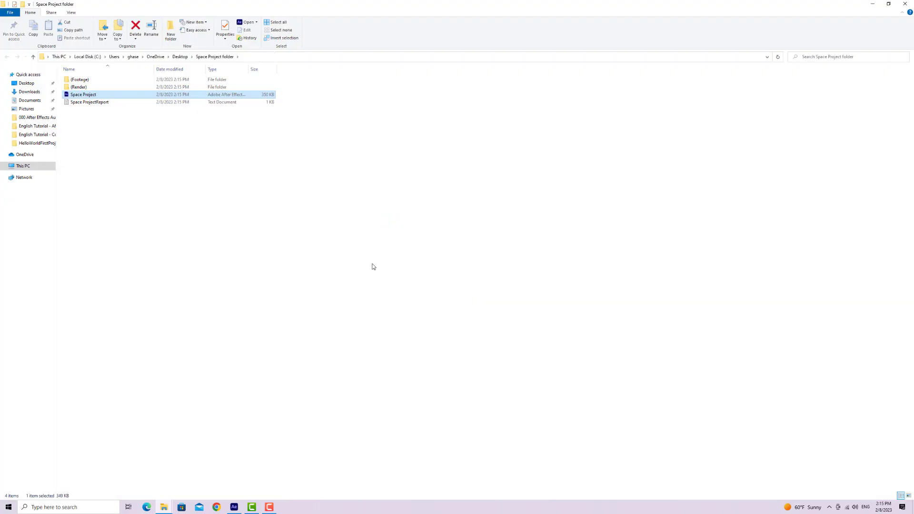
Examine the contents of the newly collected (Footage) and (Render) subfolders and return to the Space Project folder.
double_click(81, 79)
left_click(94, 81)
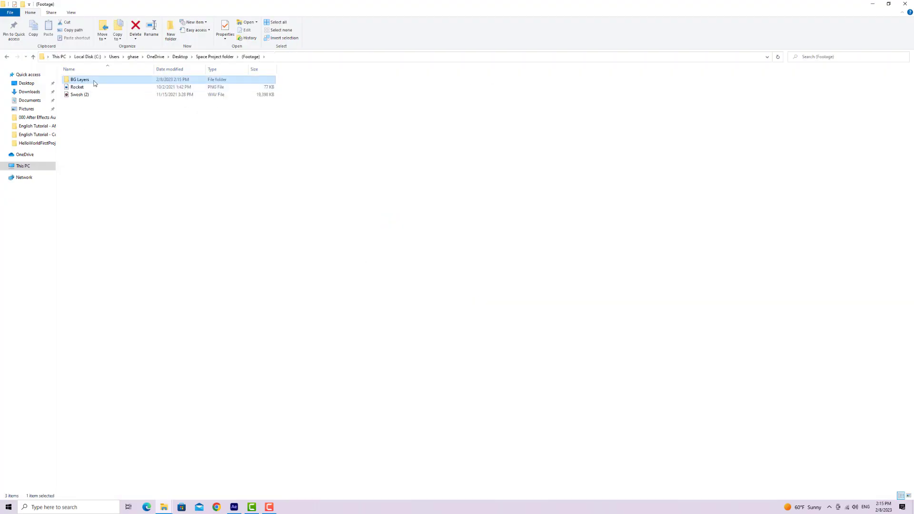
double_click(94, 82)
key("alt+Left")
left_click(104, 87)
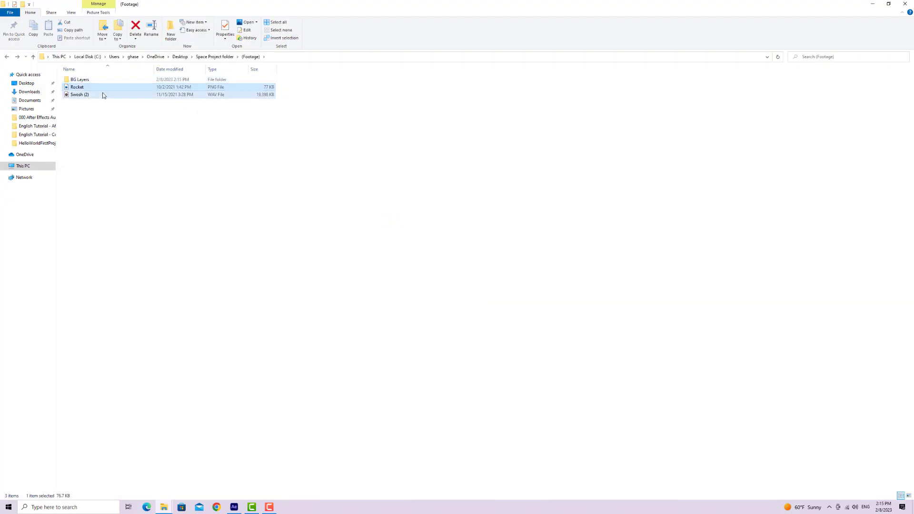
left_click(108, 96)
left_click(108, 107)
key("alt+Left")
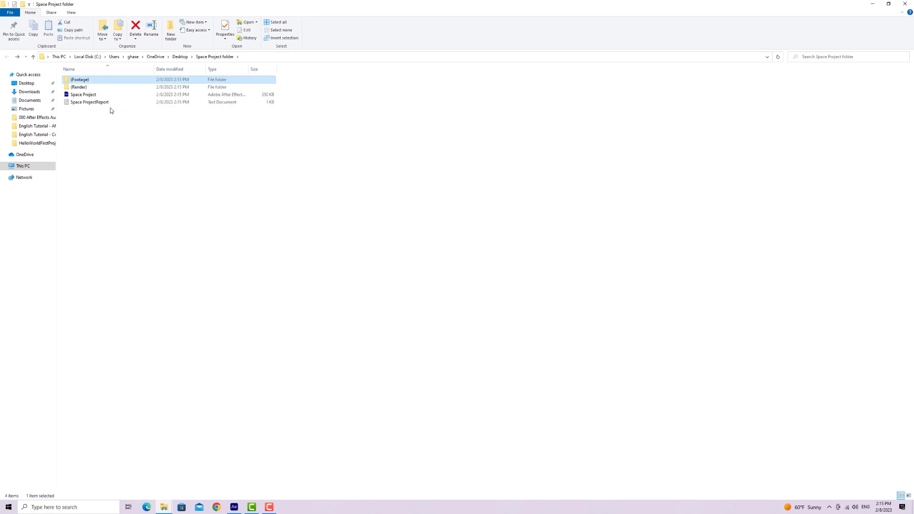
double_click(104, 89)
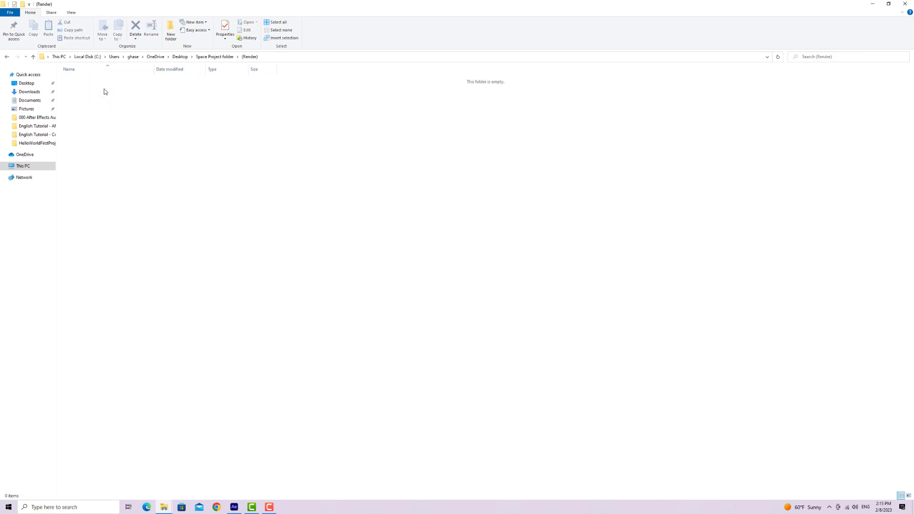
key("alt+Left")
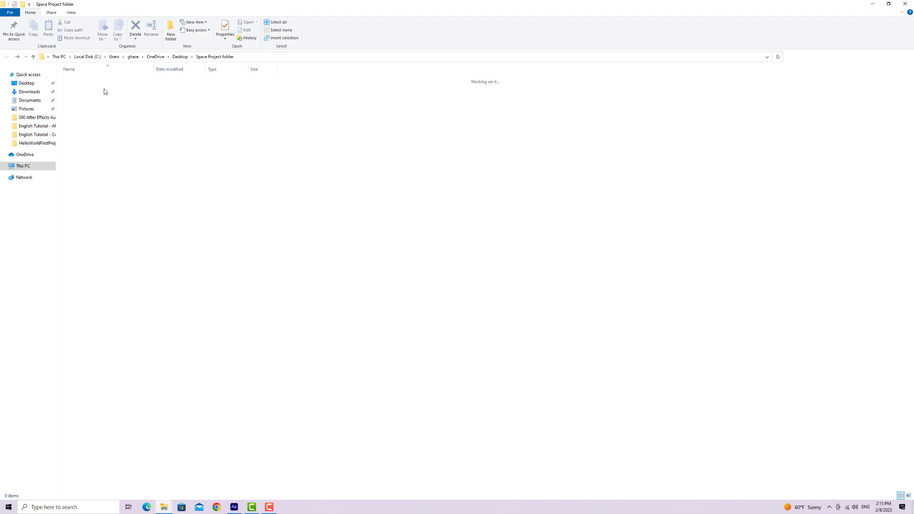
left_click(110, 96)
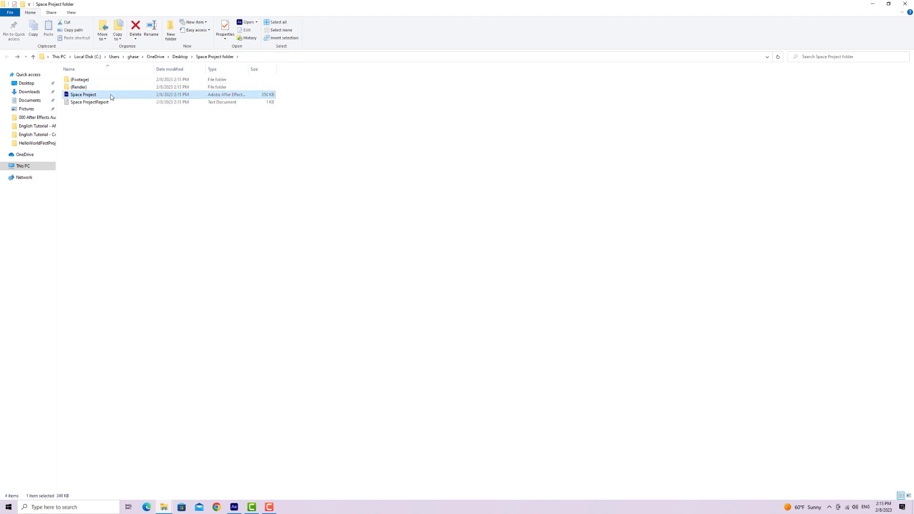
Open the new Space ProjectReport text file, highlight its comment, and close the report.
double_click(117, 103)
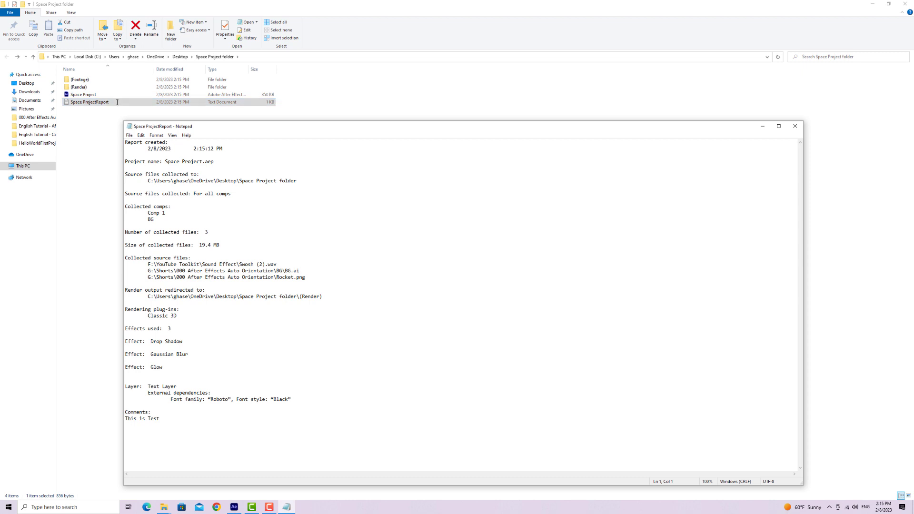
left_click_drag(163, 421, 129, 418)
left_click(795, 126)
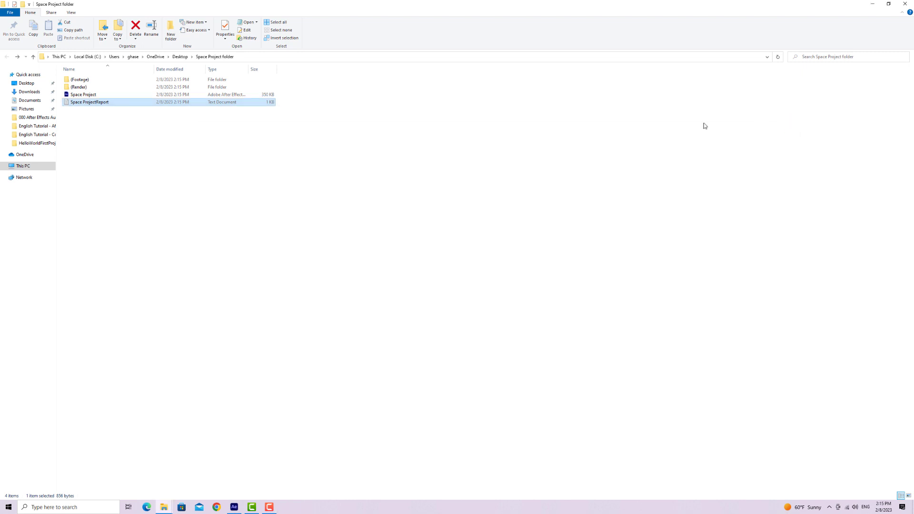
Open the collected Space Project in a maximized After Effects window and render Comp 1 as an H.264 MP4 into the (Render) folder.
double_click(82, 95)
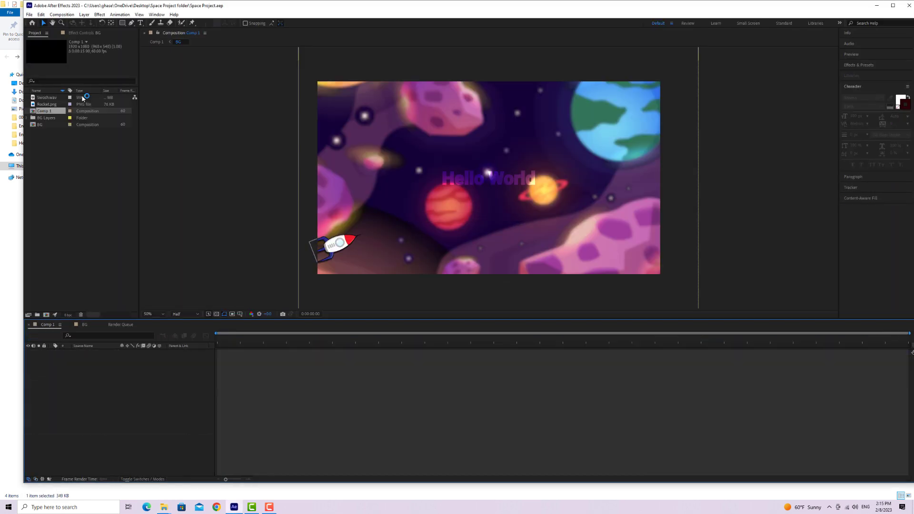
double_click(386, 10)
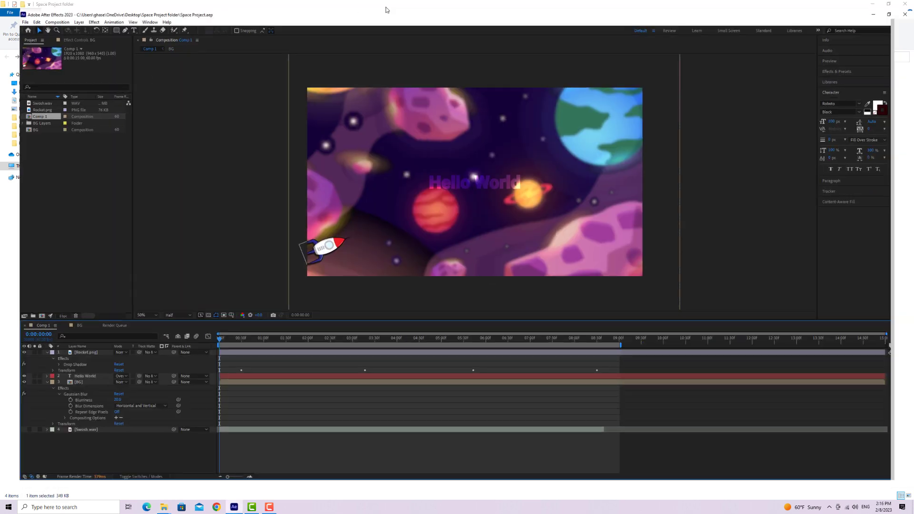
left_click(107, 336)
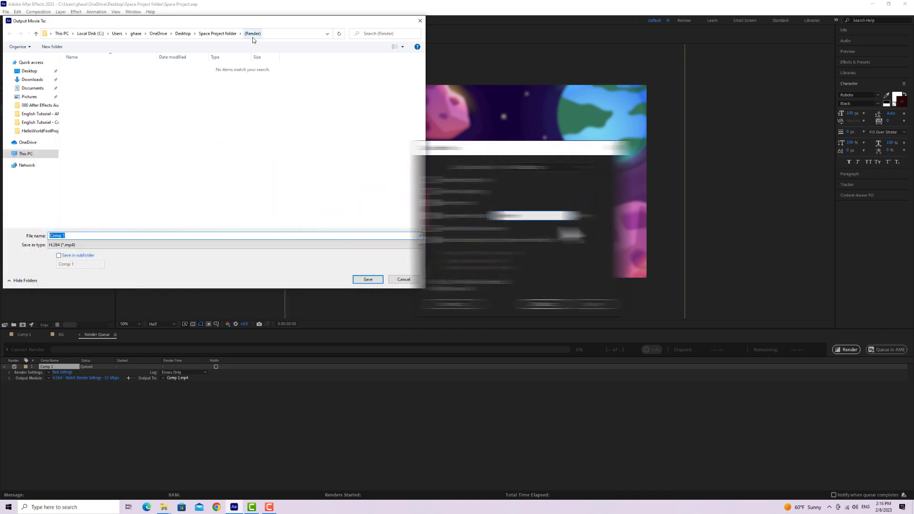
left_click(368, 279)
left_click(847, 350)
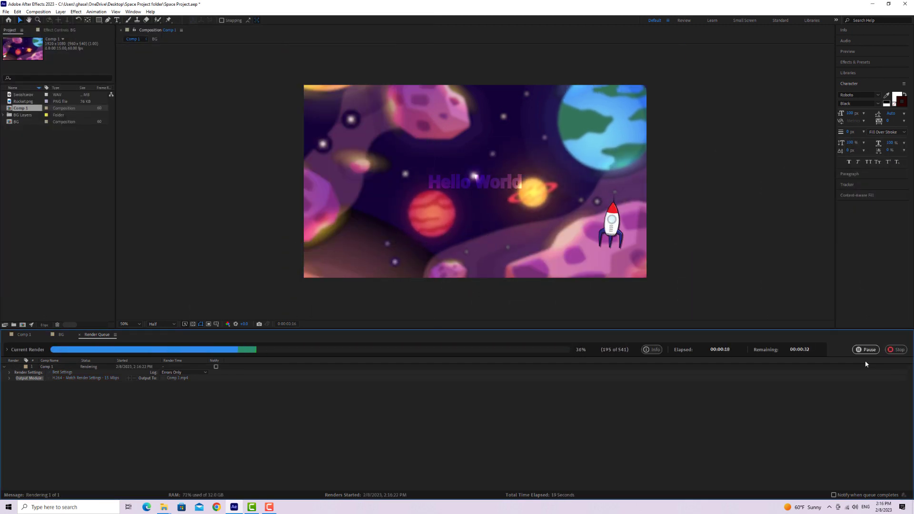